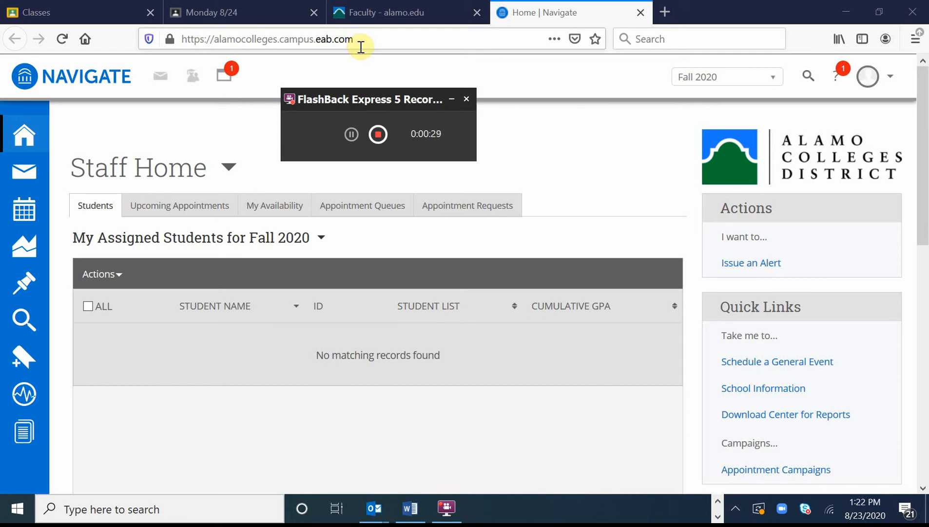
Search the student records by the student's full name, without extra filters.
click(452, 99)
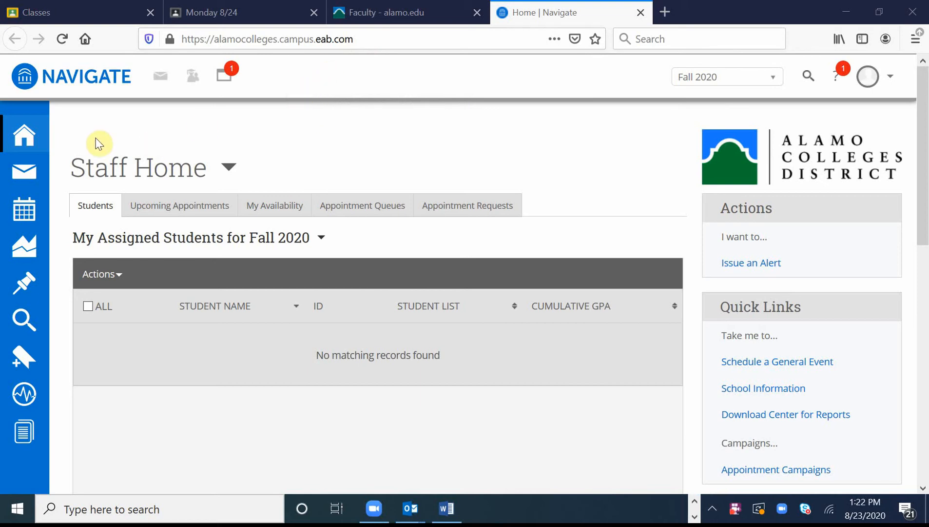
click(22, 330)
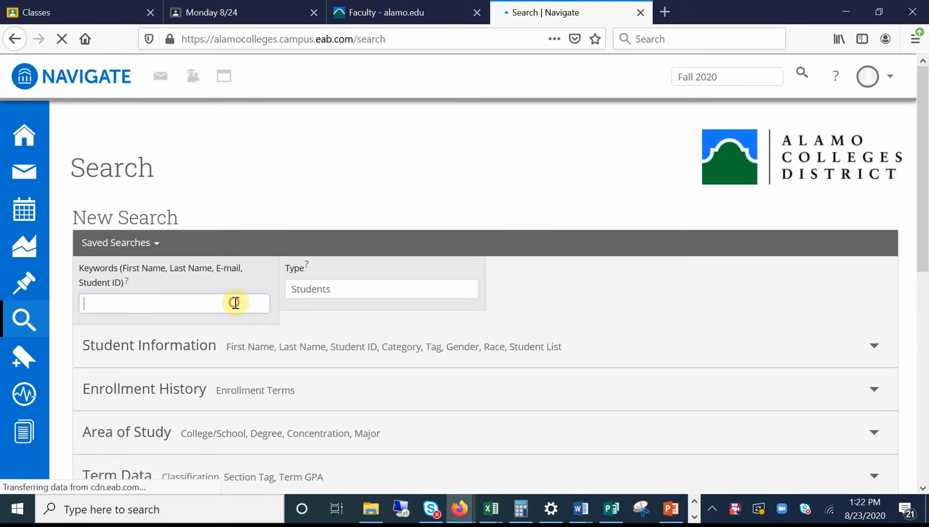
click(236, 304)
text(Joh)
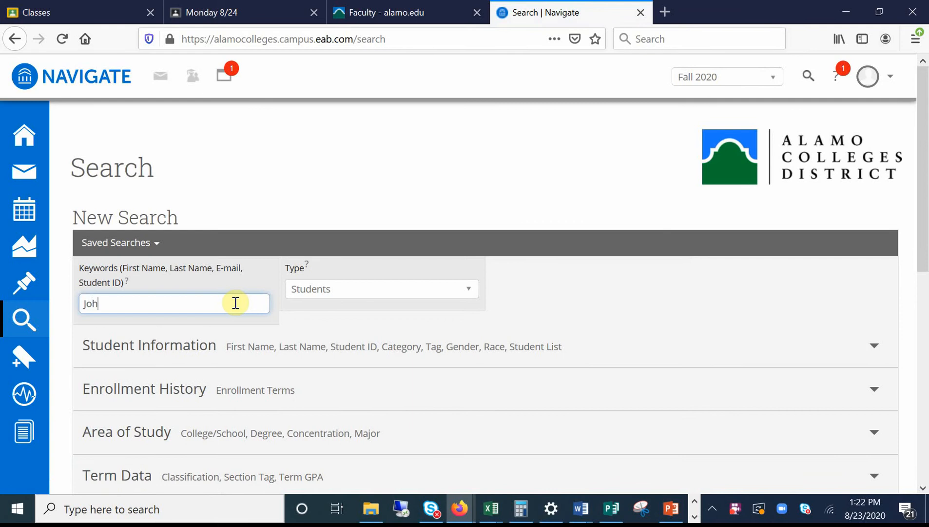
text(n Smith)
drag(922, 264, 925, 345)
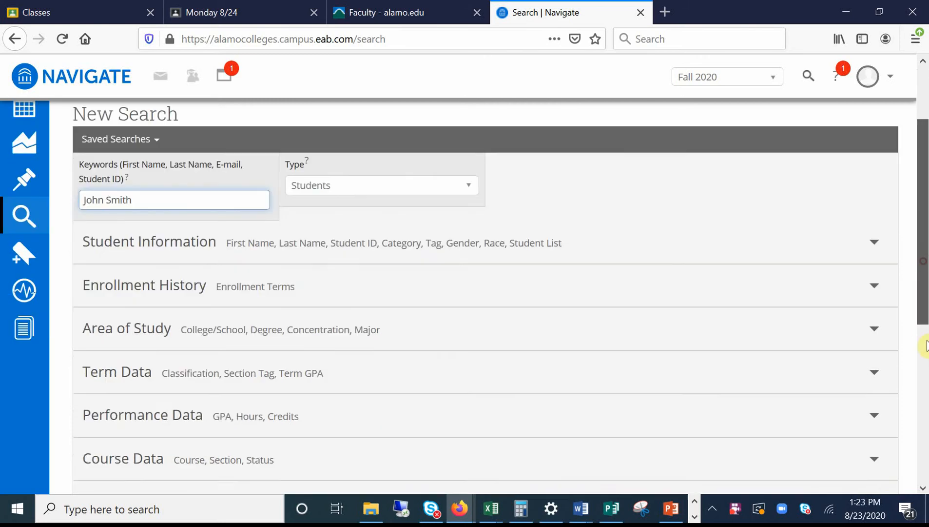
scroll(926, 345, down, 5)
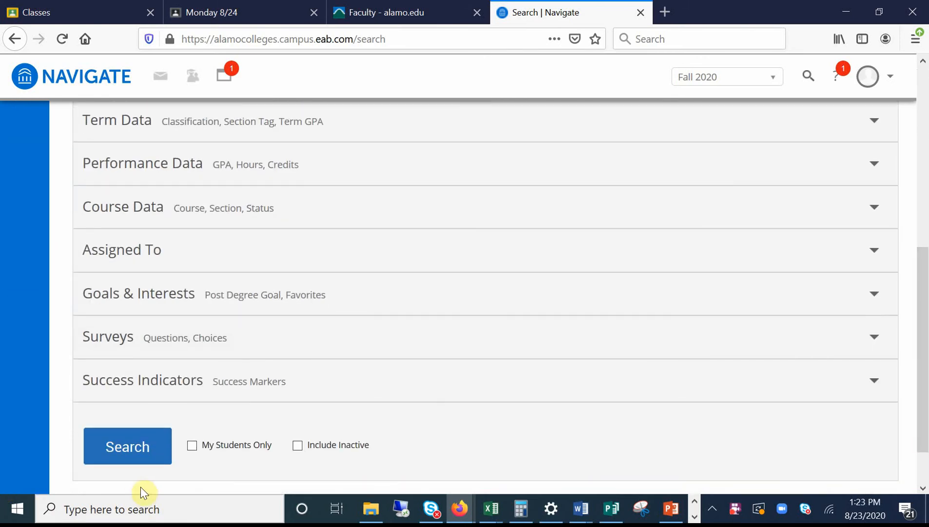
click(132, 447)
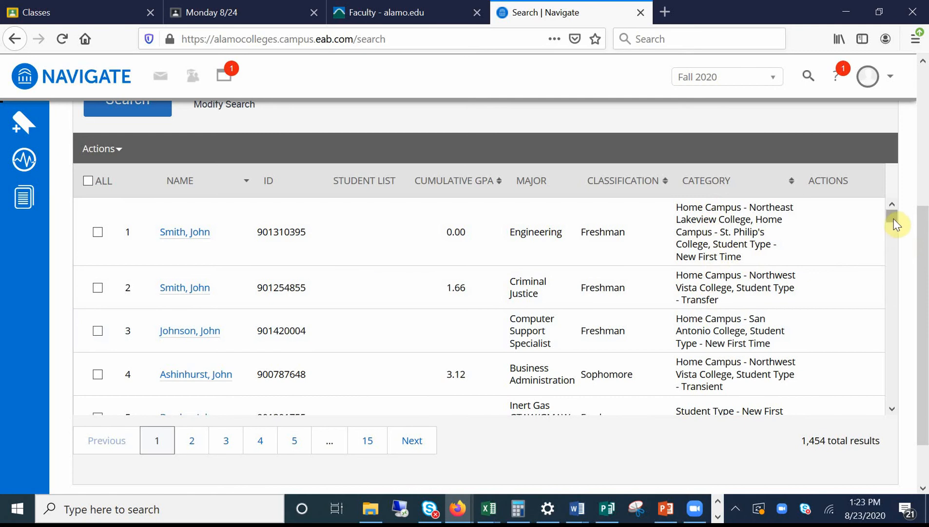
Open the profile of the second listed student, a Criminal Justice major, and show the class information.
drag(897, 224, 914, 211)
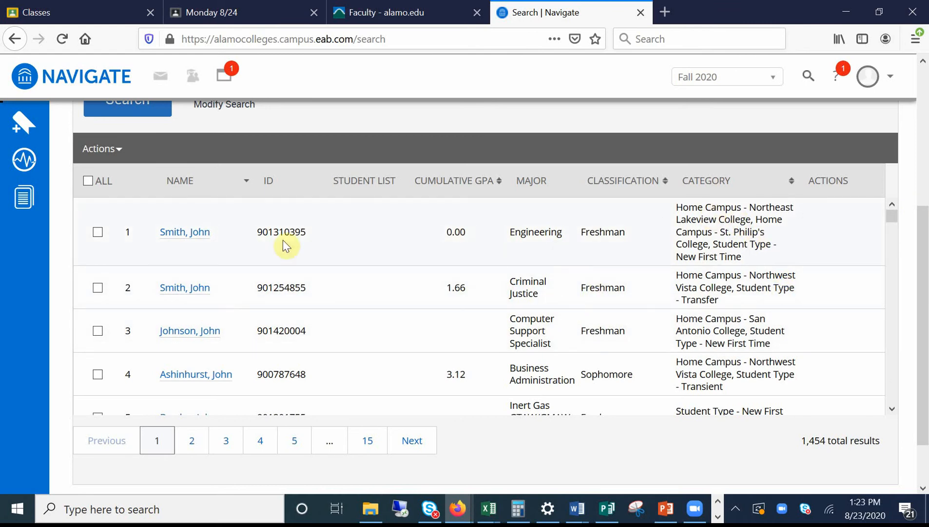
click(180, 290)
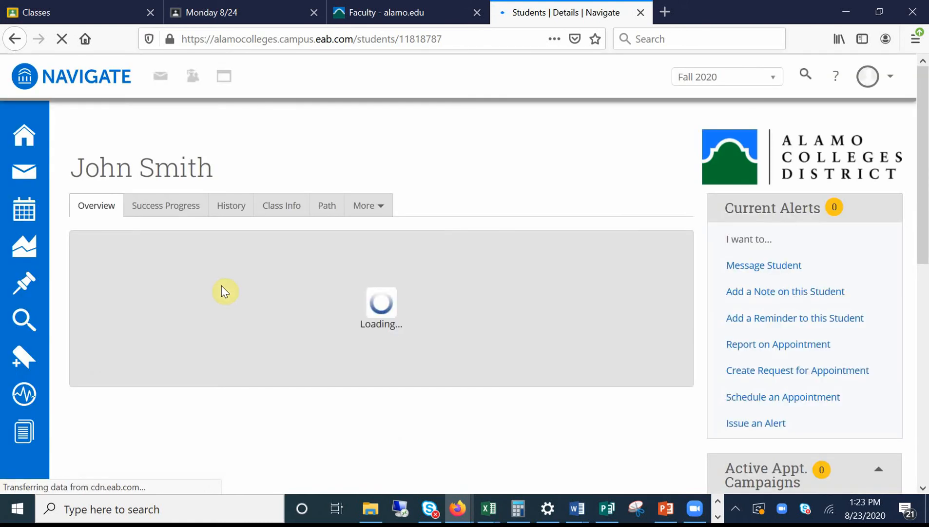
click(297, 214)
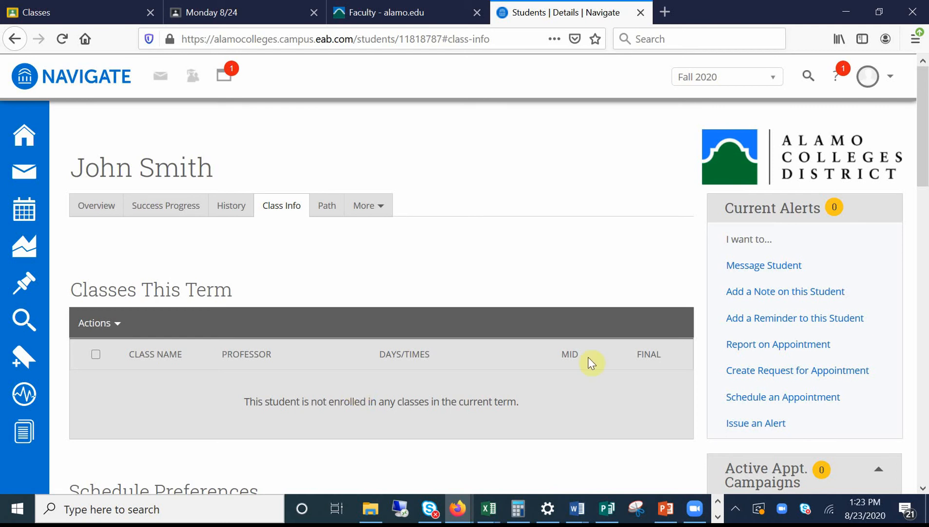
Start an appointment report for this student and set its care unit to Tutoring.
click(763, 346)
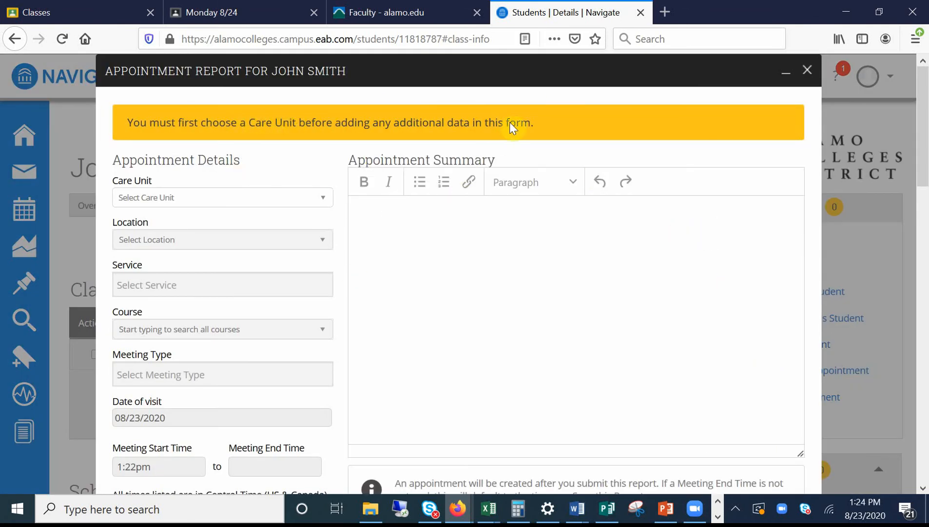
click(233, 203)
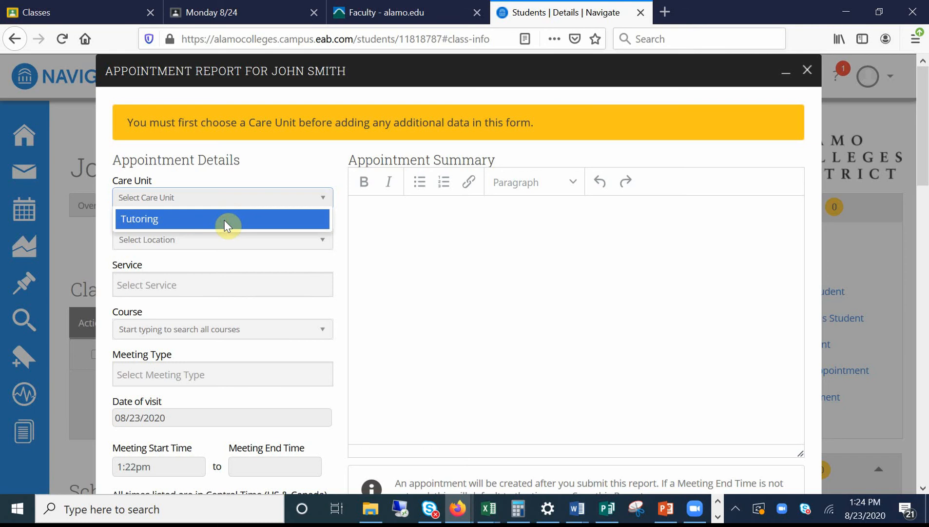
click(225, 220)
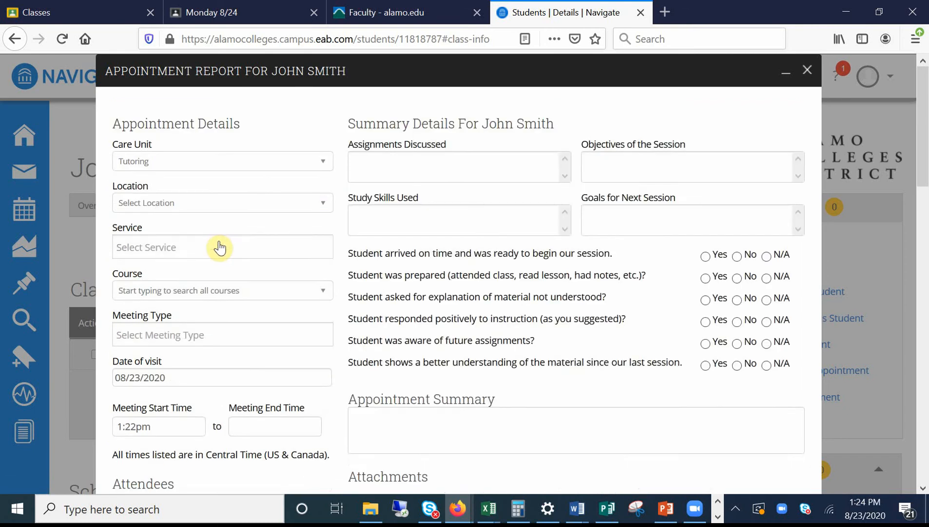
Set the report's location to Tutoring - NVC - Integrated Reading & Writing (INRW) Lab - JH 110.
click(218, 202)
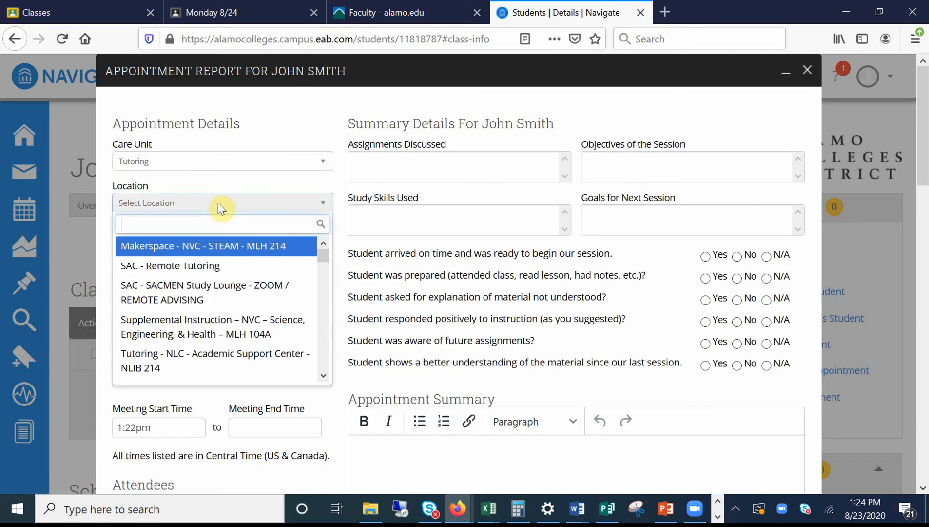
scroll(323, 286, down, 5)
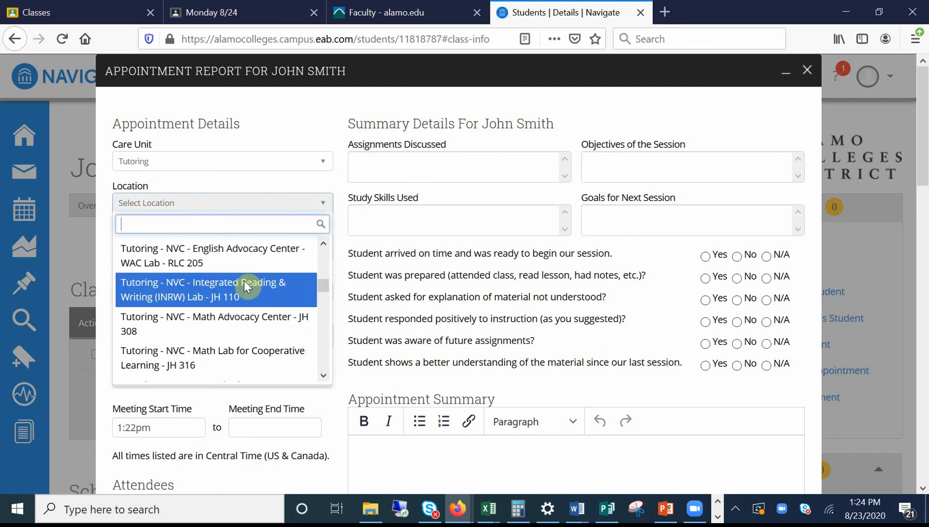
click(324, 242)
click(323, 243)
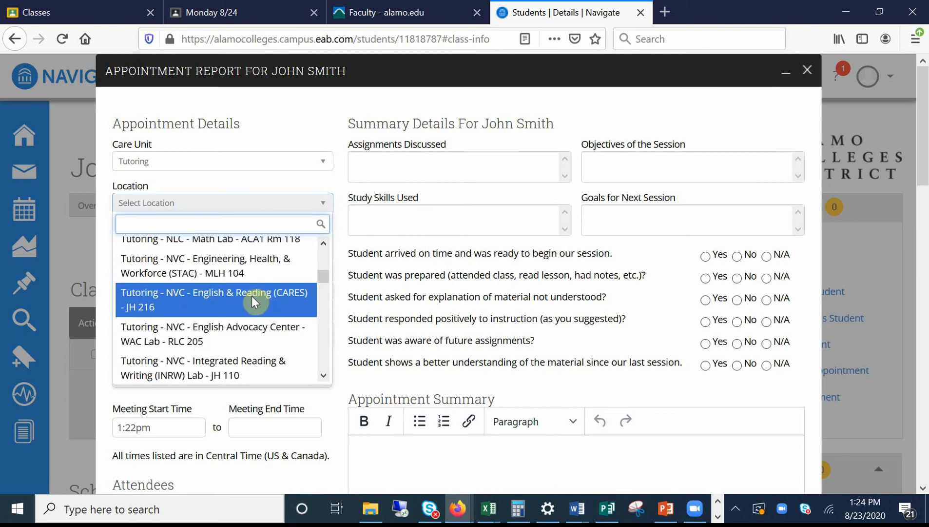
click(238, 368)
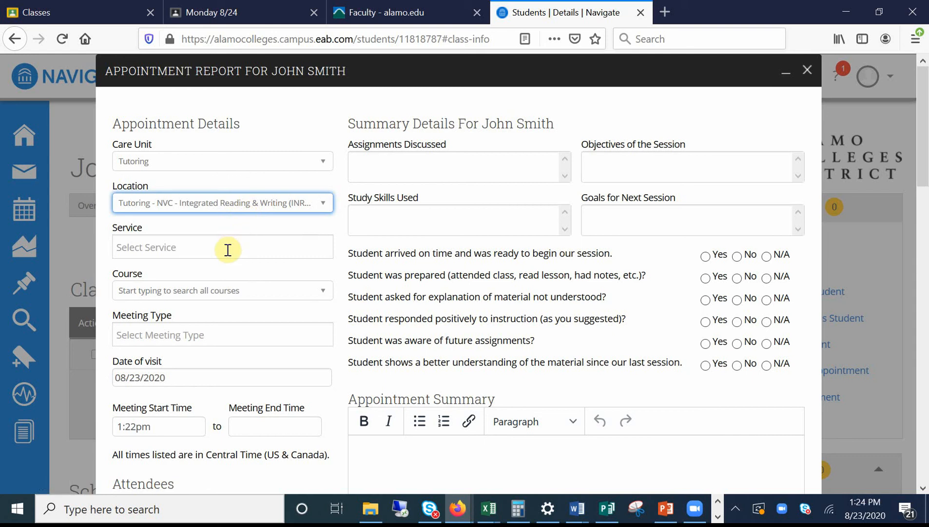
Check the course choices without selecting one and set the report's service to Tutoring.
click(220, 293)
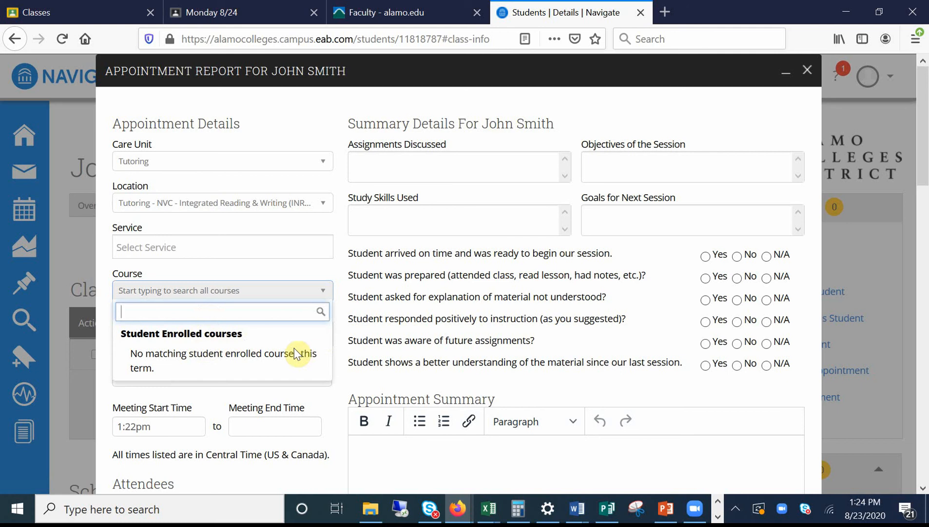
click(238, 245)
click(238, 244)
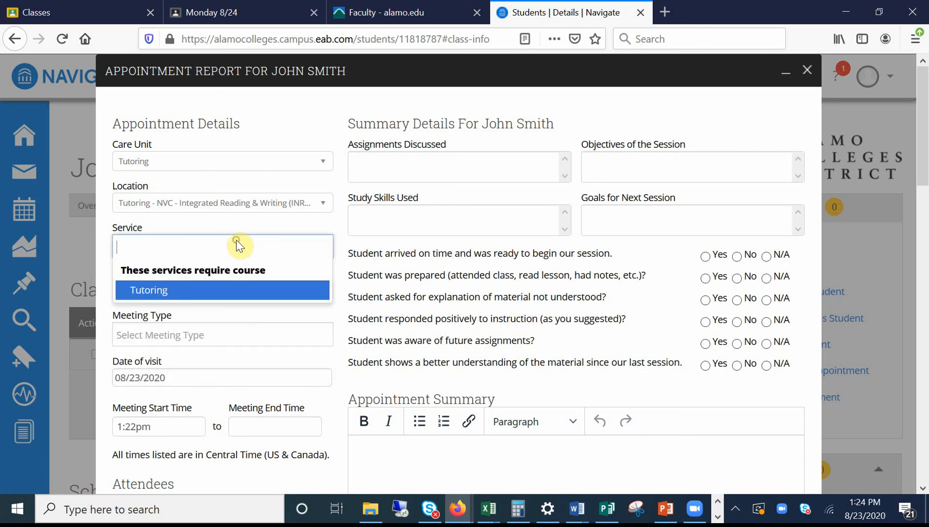
click(185, 287)
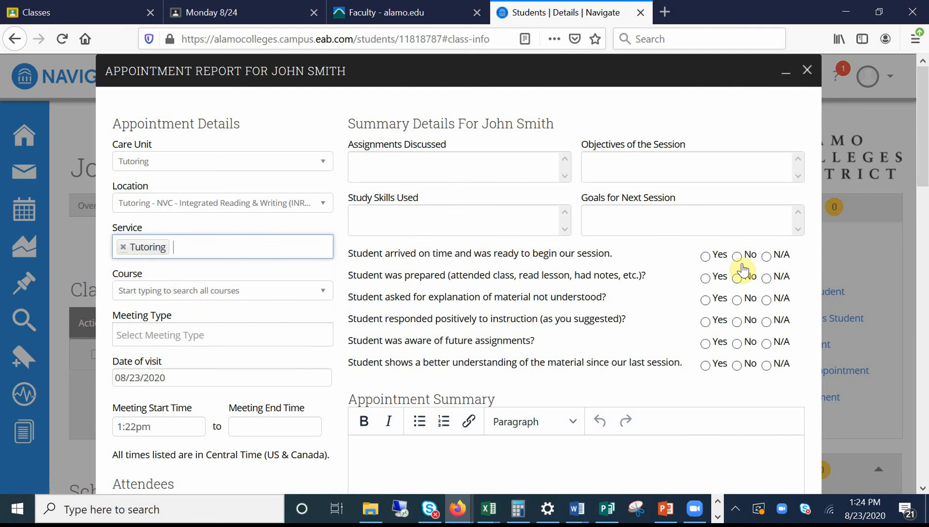
Set the meeting start time to 1:00pm and the meeting end time to 2:00pm.
scroll(927, 177, down, 3)
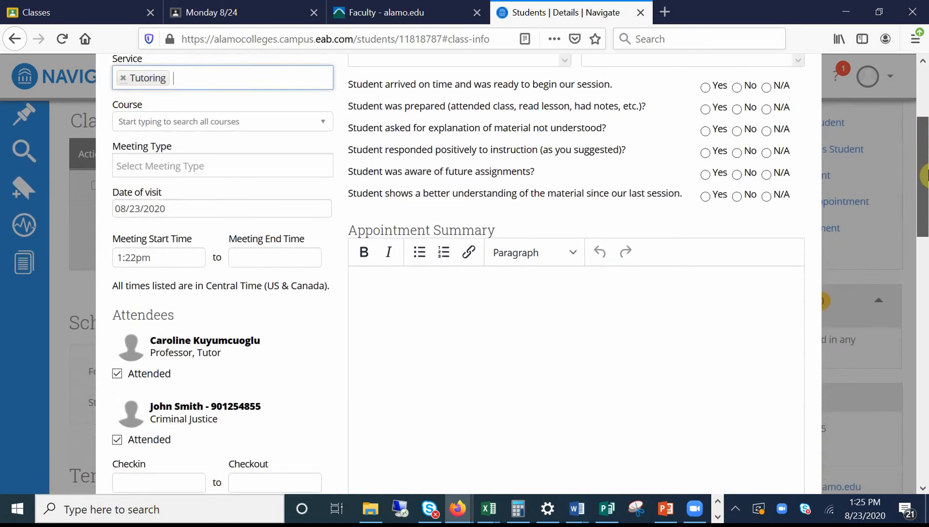
scroll(926, 176, down, 3)
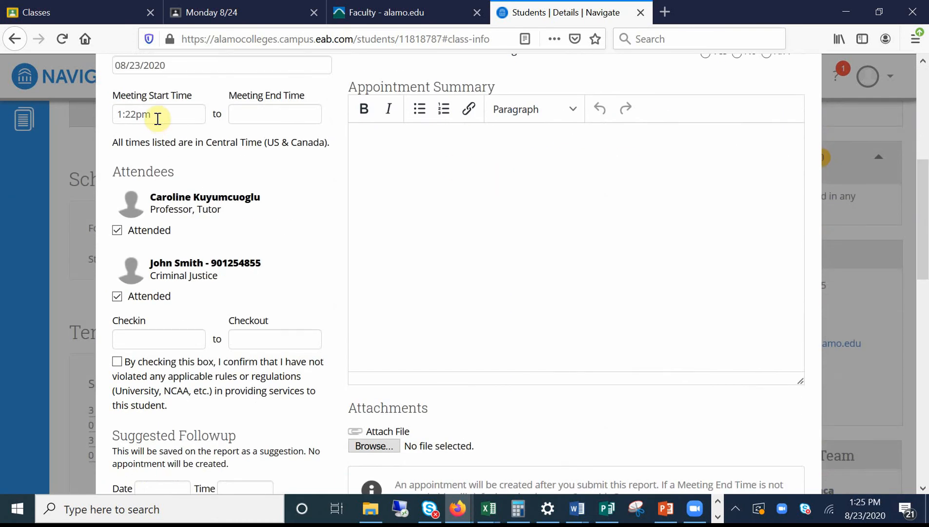
click(293, 112)
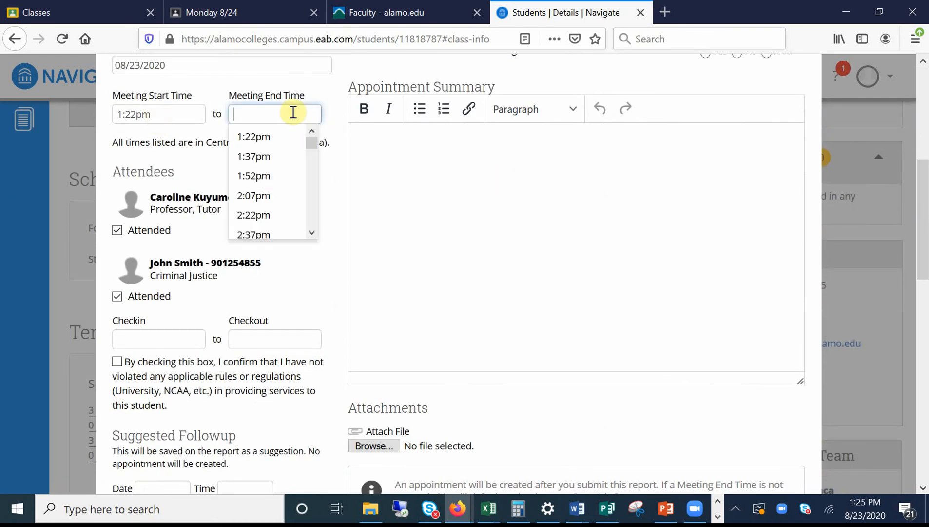
click(163, 111)
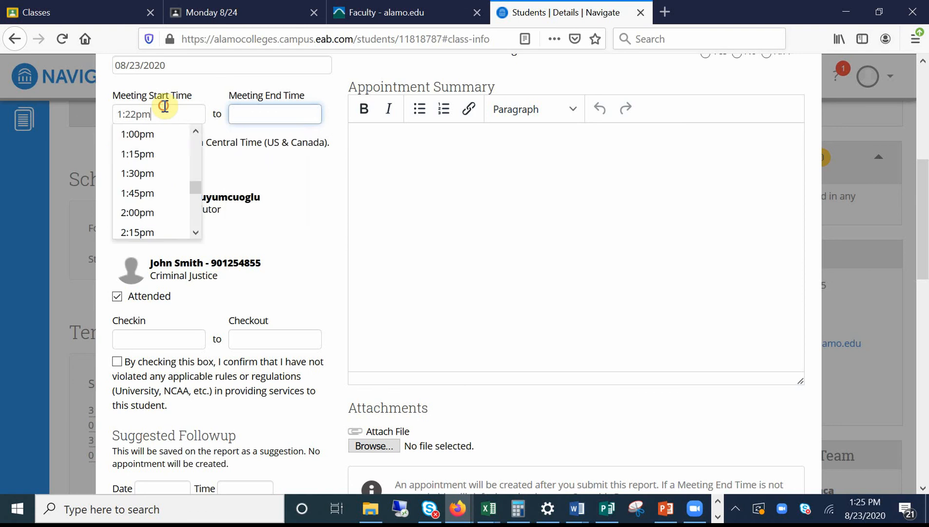
click(152, 138)
click(296, 113)
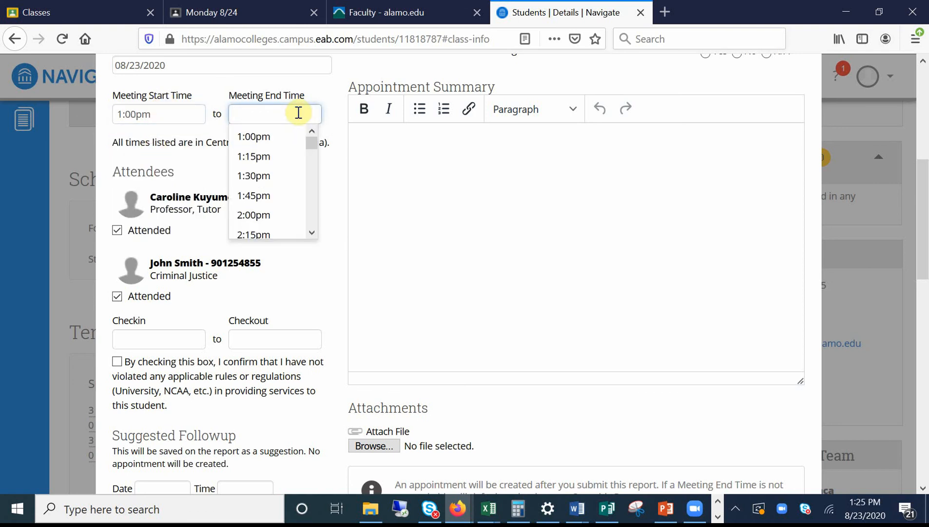
text(2:00)
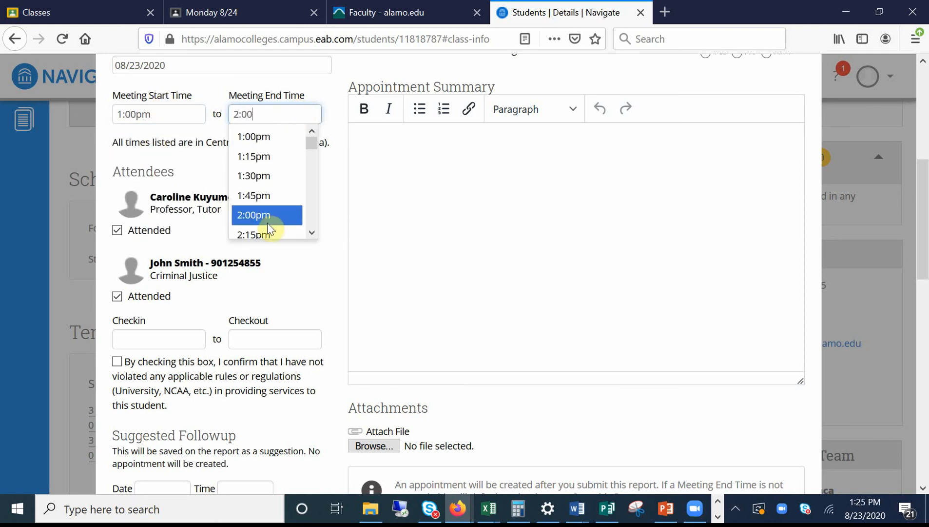
click(266, 214)
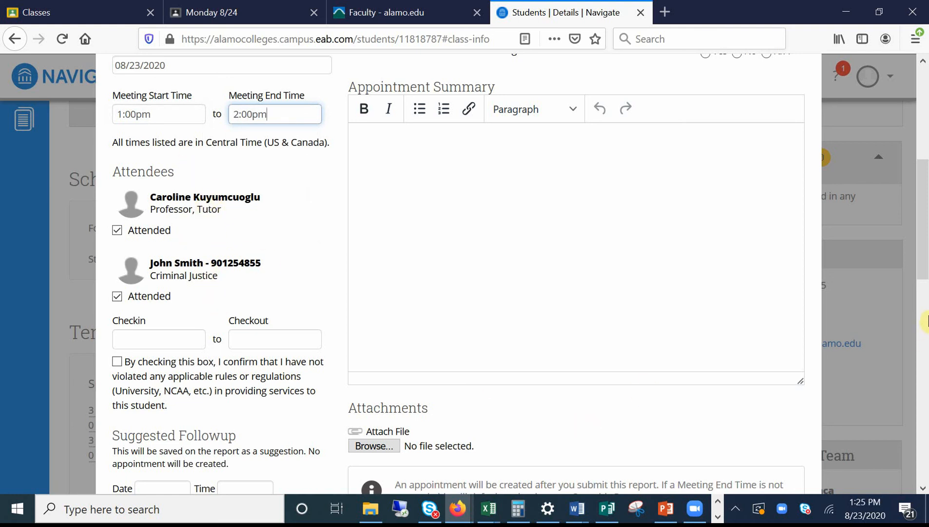
scroll(926, 297, down, 2)
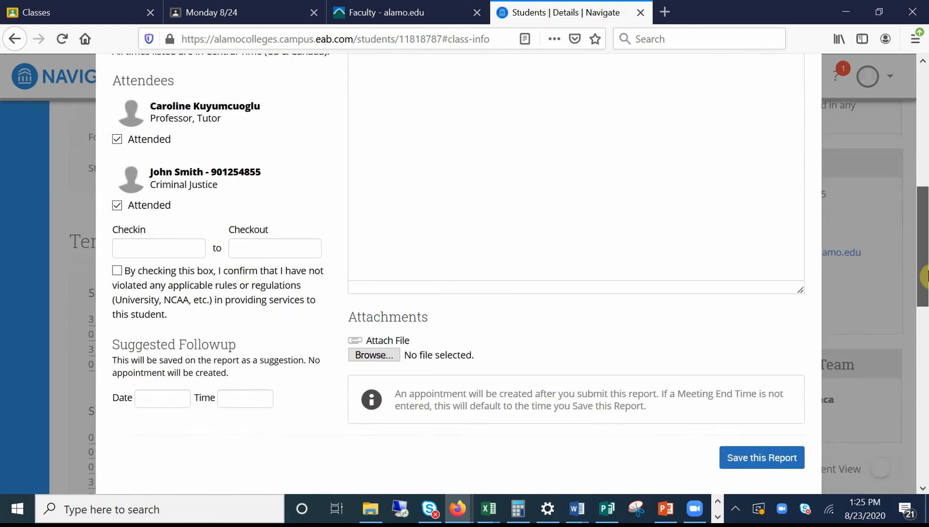
drag(926, 276, 910, 124)
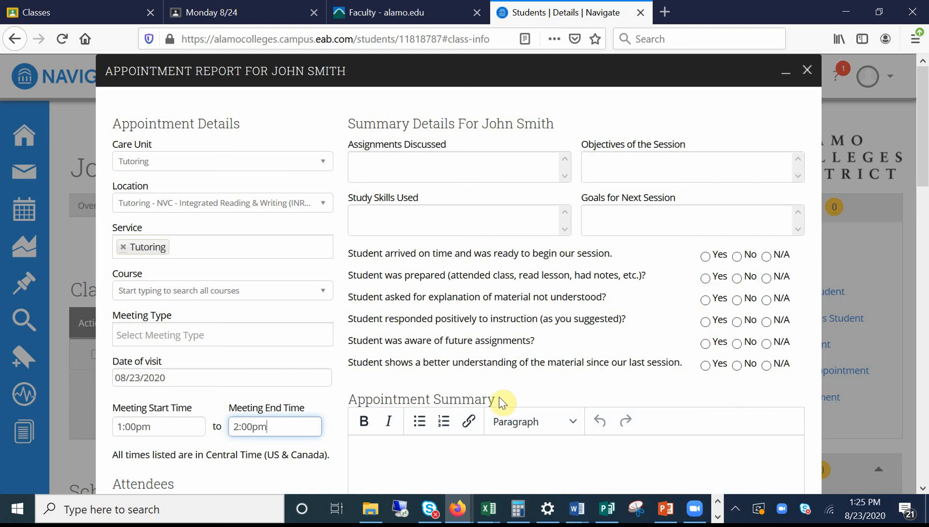
click(461, 464)
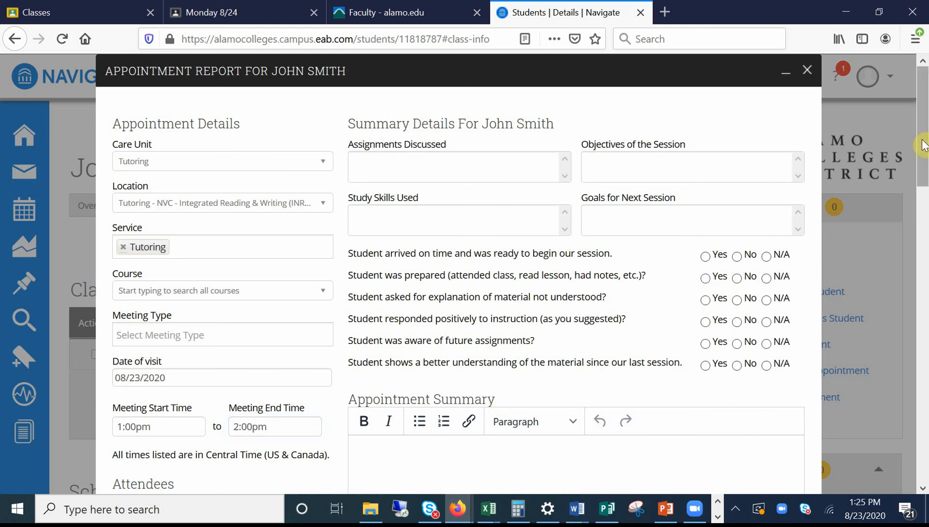
scroll(923, 145, down, 8)
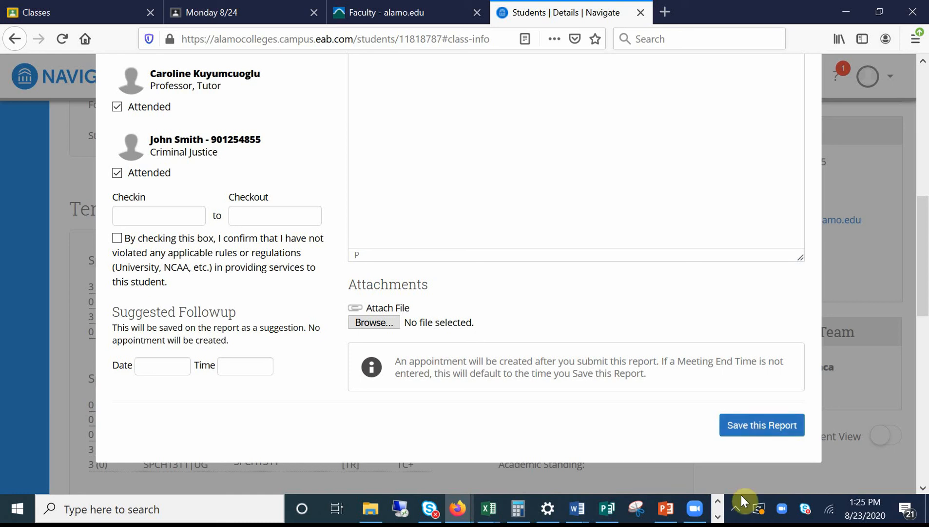
click(719, 517)
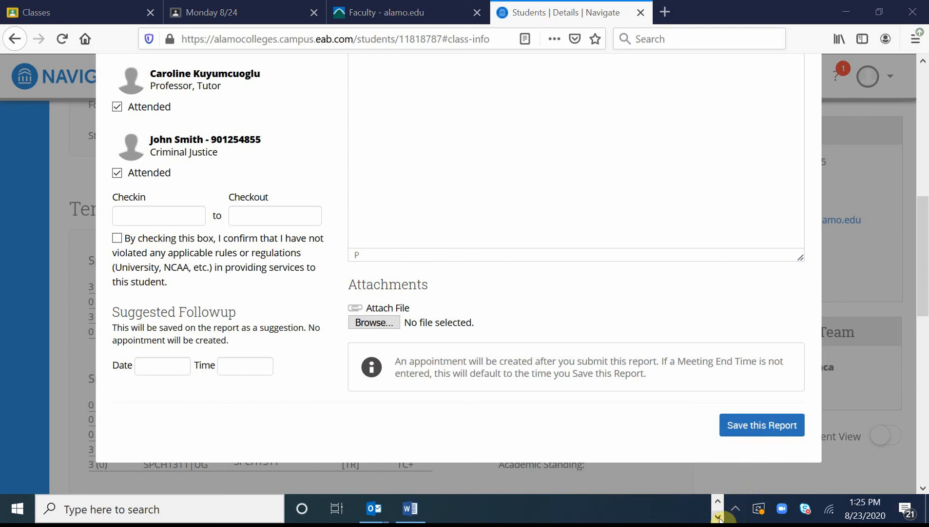
click(717, 501)
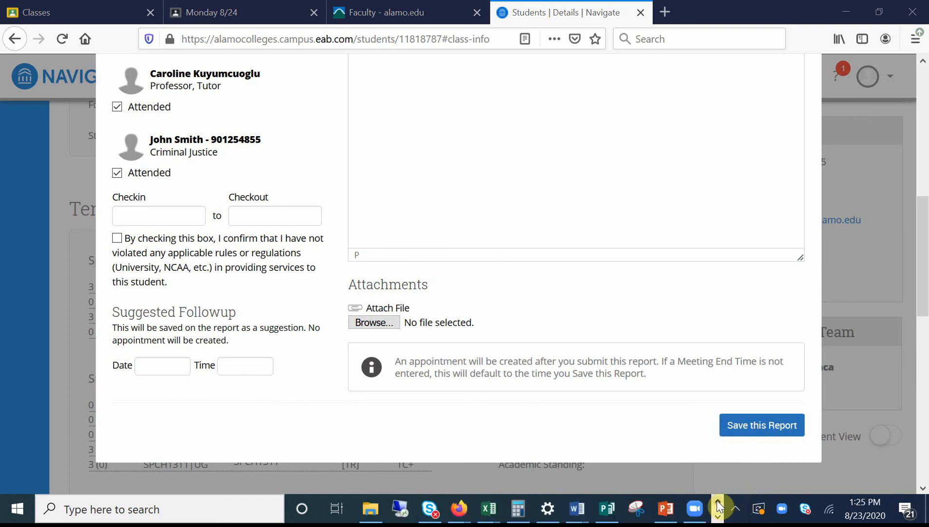